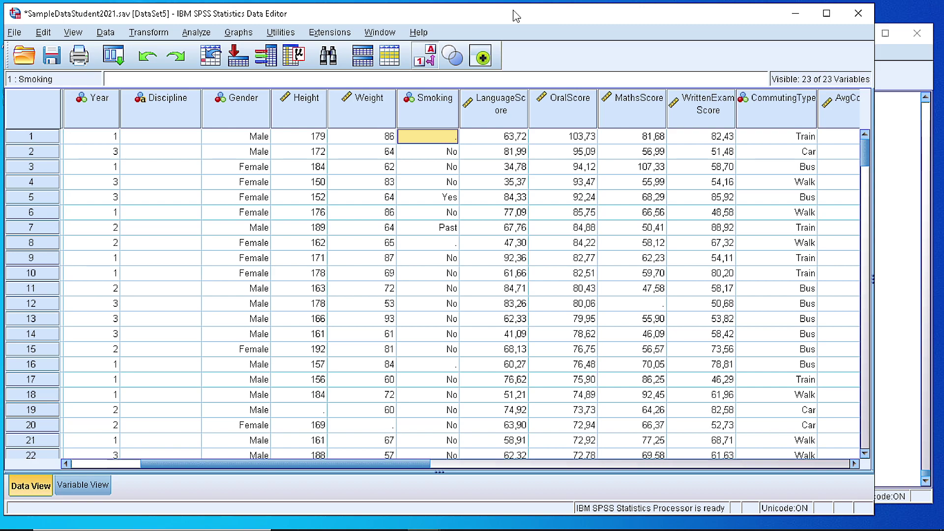
Browse the Graphs menu's chart types and close it without choosing one.
left_click(232, 34)
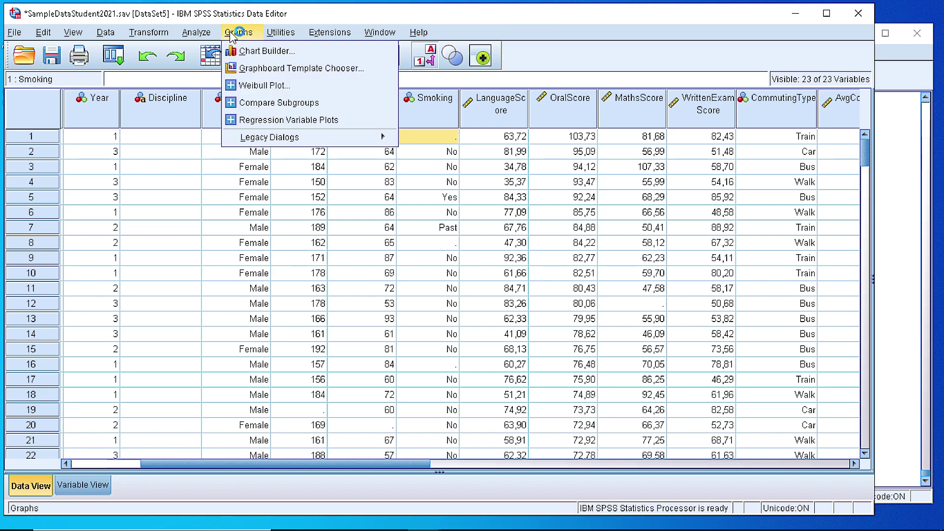
mouse_move(293, 142)
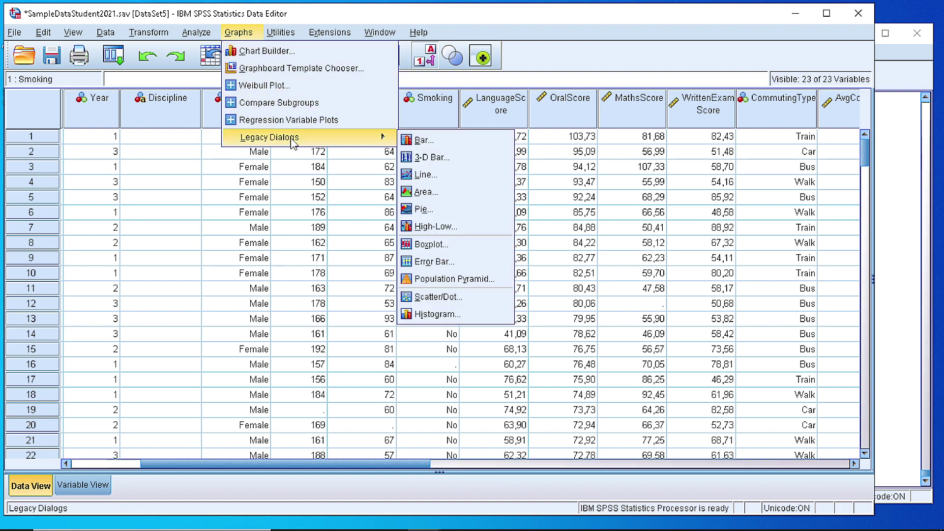
left_click(558, 59)
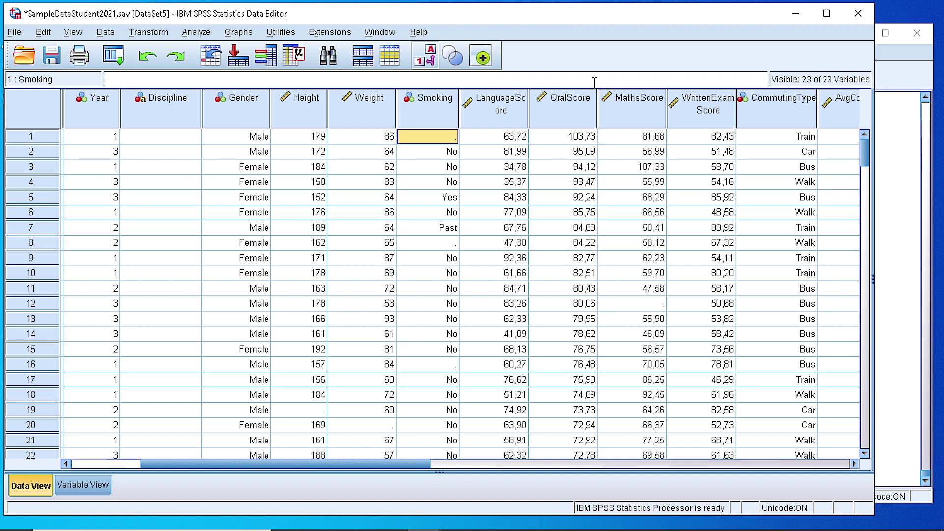
Start a Legacy Simple Scatter and clear WrittenExamScore and OralScore from its axes.
left_click(240, 33)
mouse_move(276, 141)
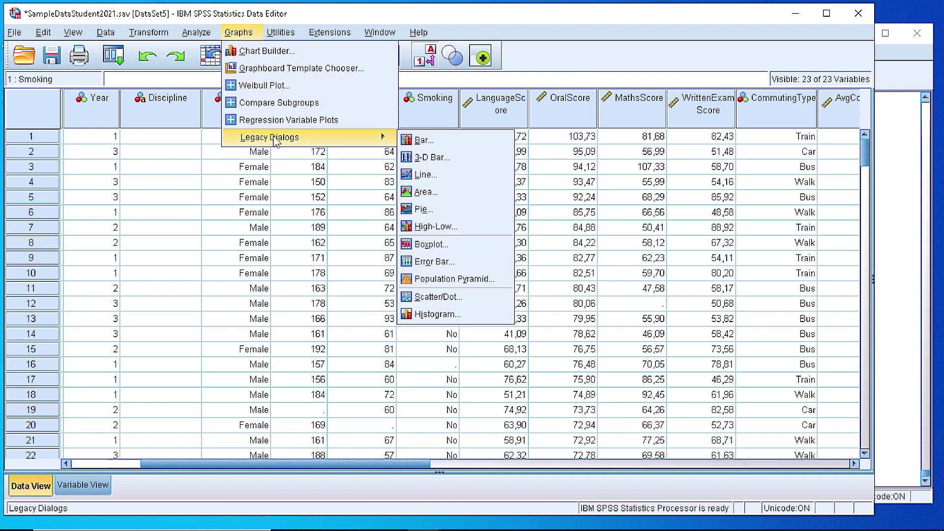
left_click(442, 301)
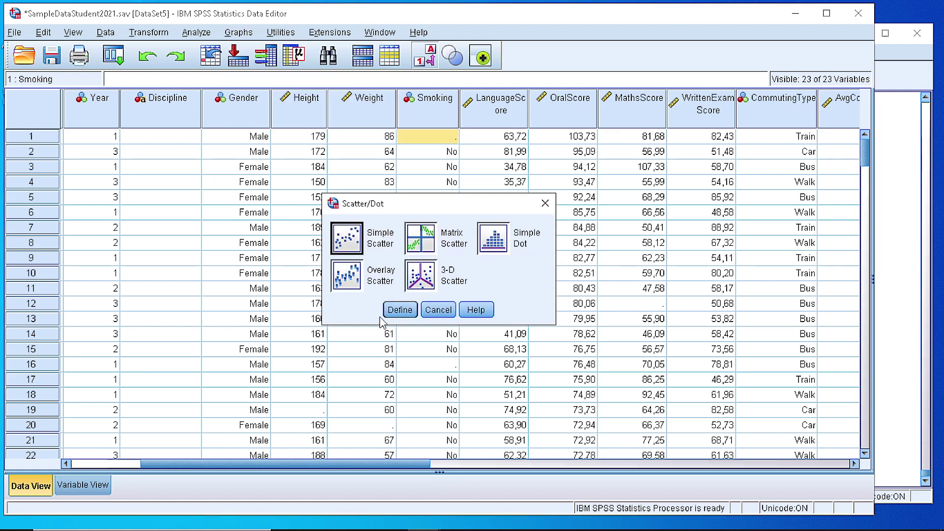
left_click(399, 311)
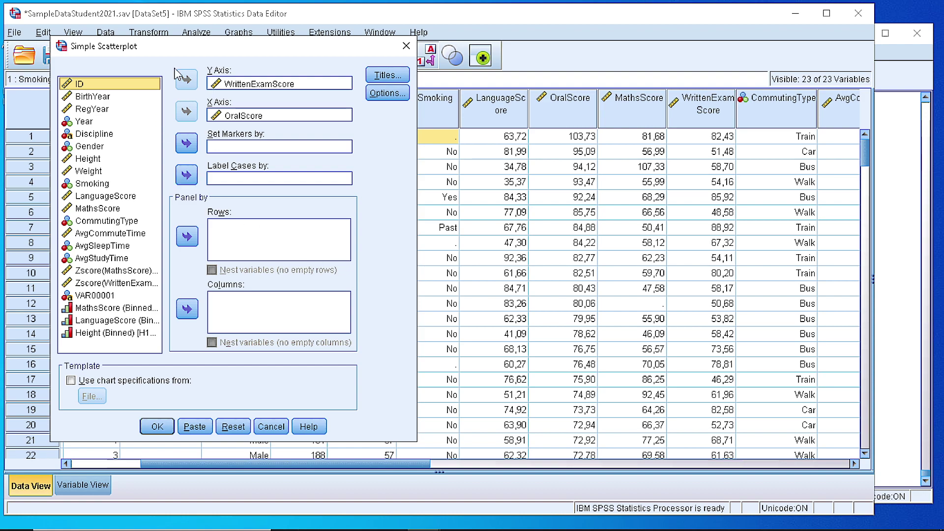
left_click(247, 85)
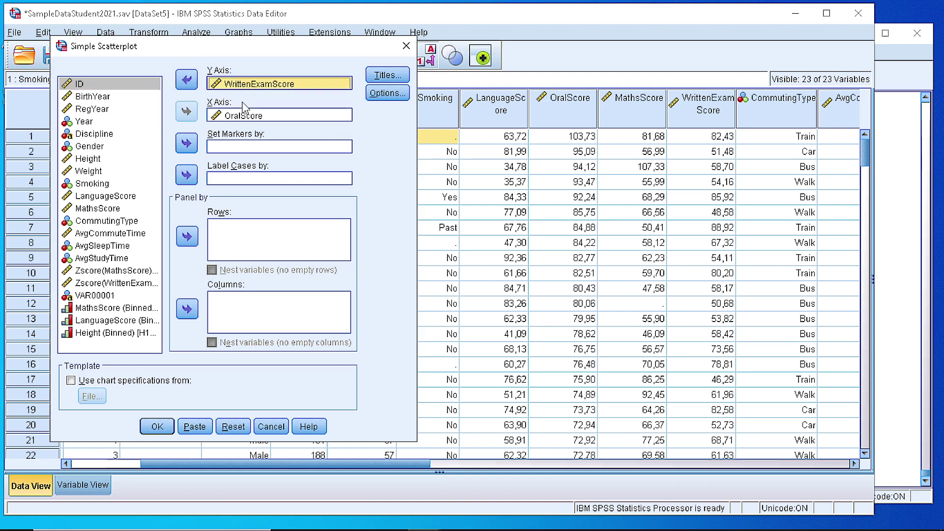
left_click(186, 80)
left_click(240, 117)
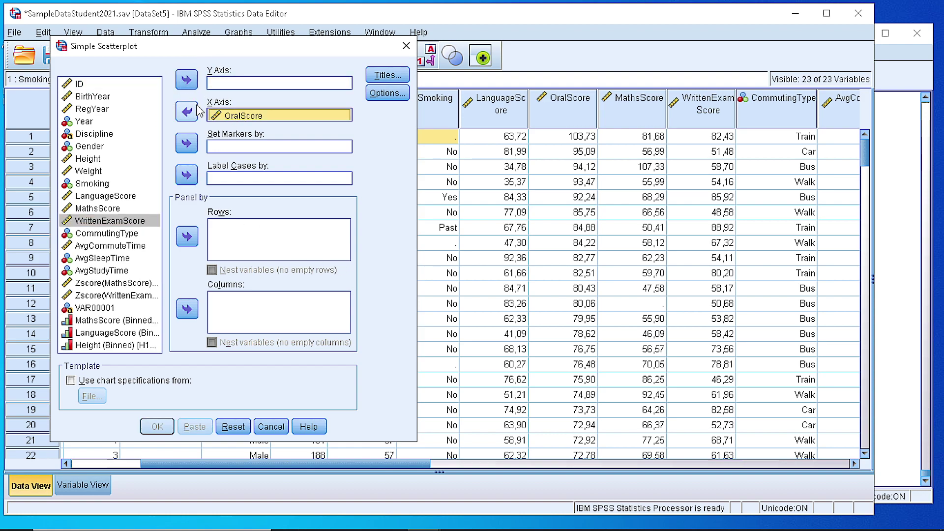
left_click(197, 110)
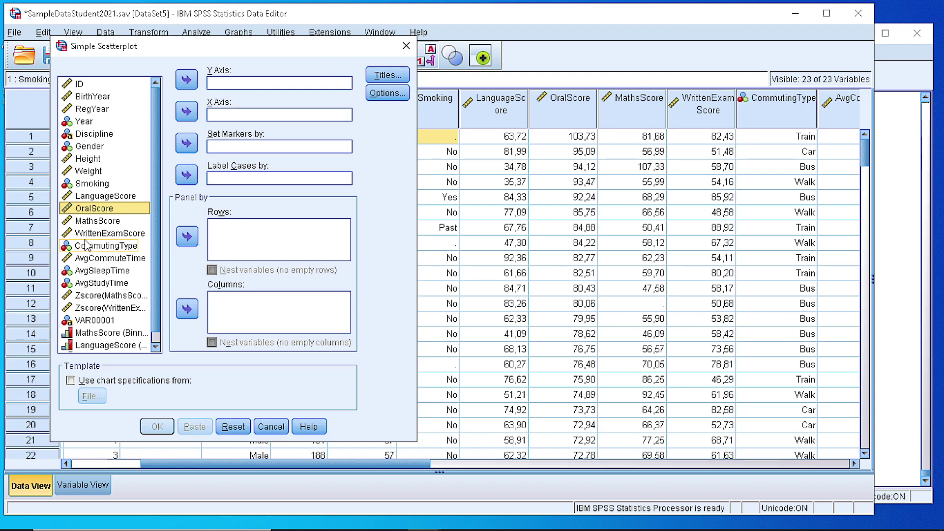
Plot Weight on the Y axis against Height on the X axis and run it.
left_click(87, 159)
left_click(187, 82)
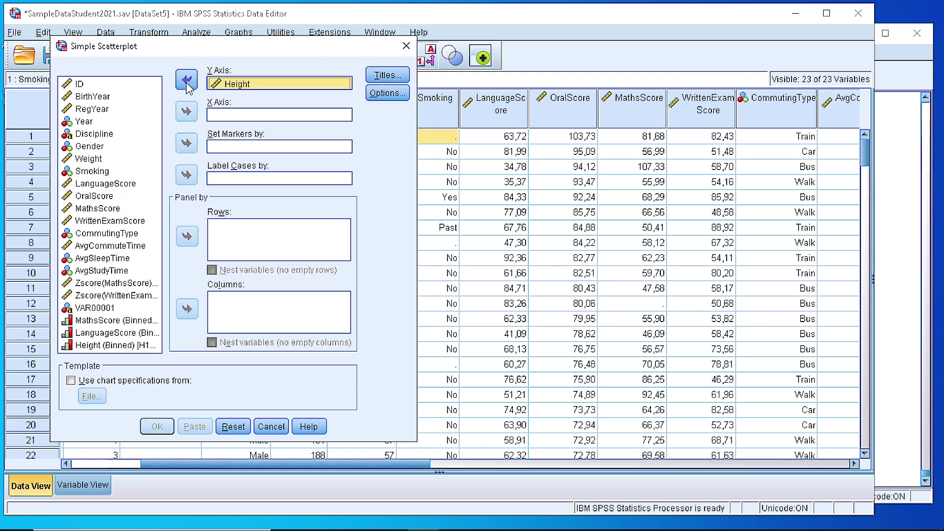
left_click(187, 81)
left_click(92, 172)
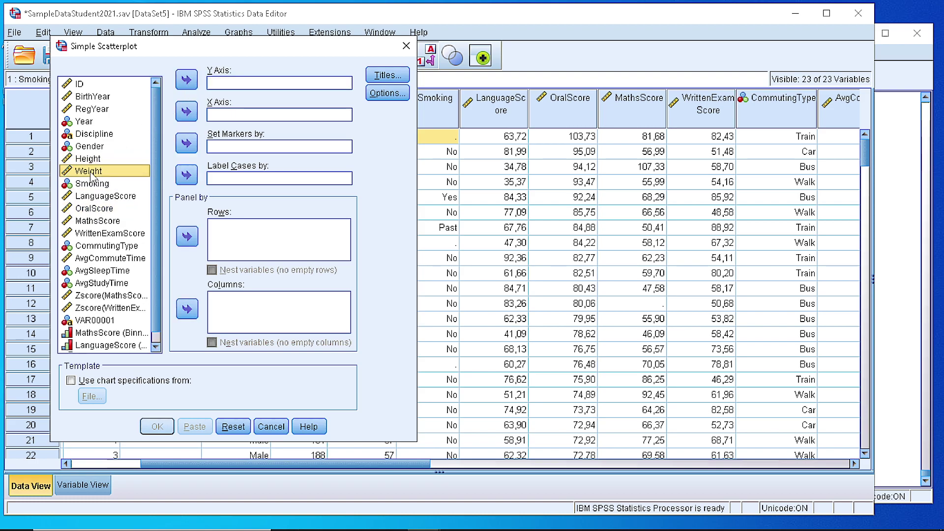
left_click(188, 80)
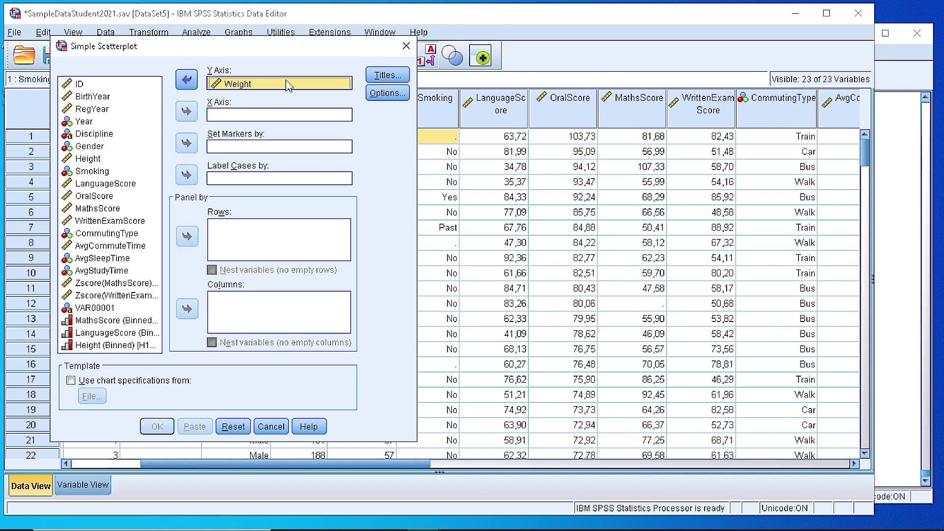
left_click(93, 185)
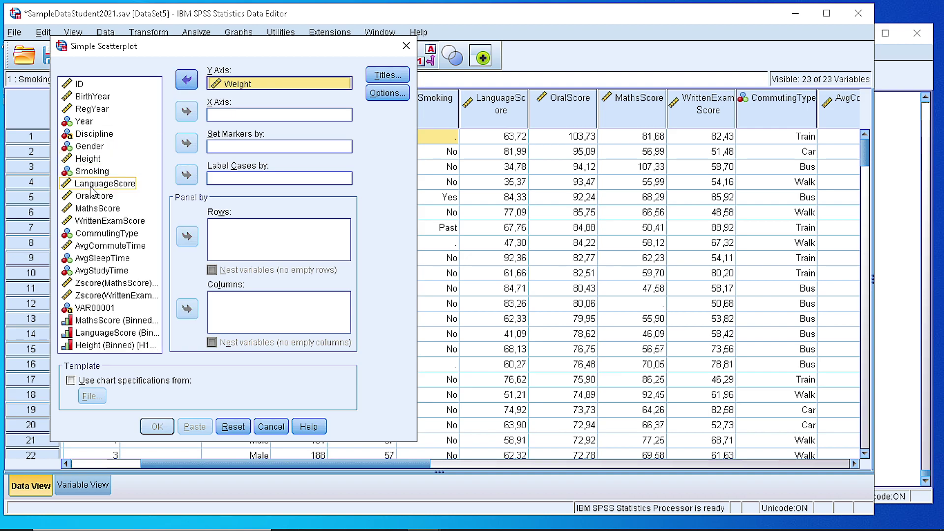
left_click(91, 160)
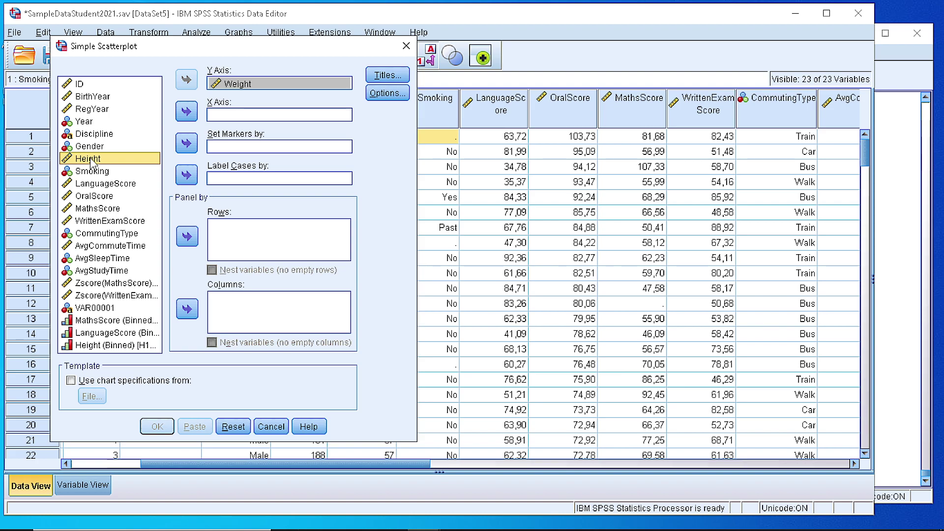
left_click(186, 112)
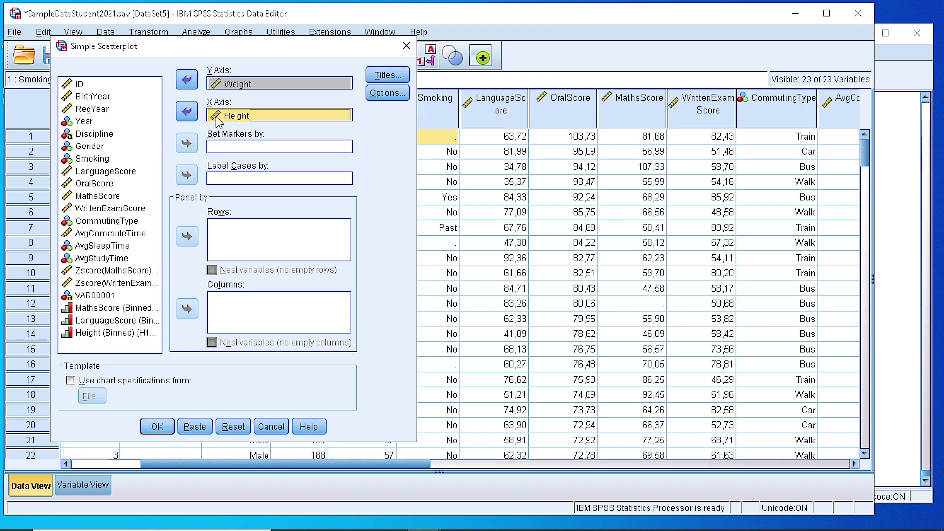
left_click(157, 426)
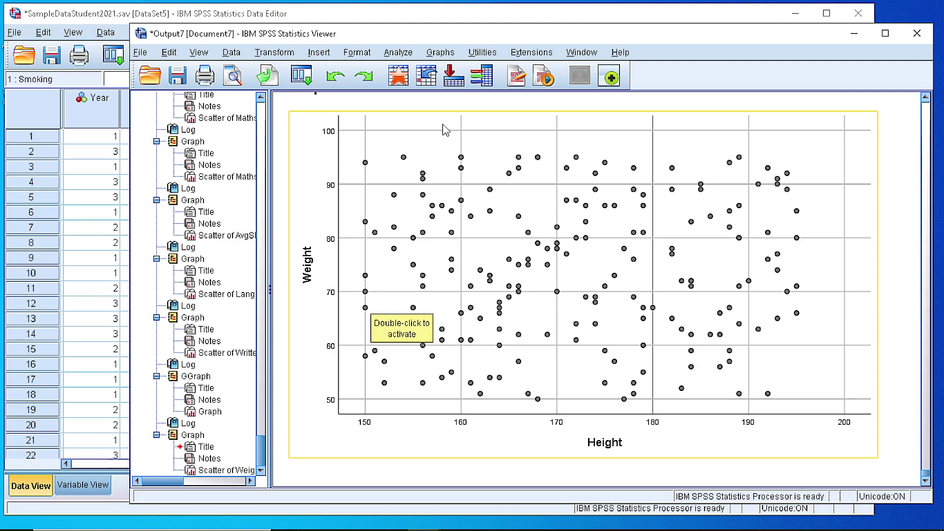
Start another Legacy Simple Scatter and move its dialog aside.
left_click(446, 55)
mouse_move(585, 156)
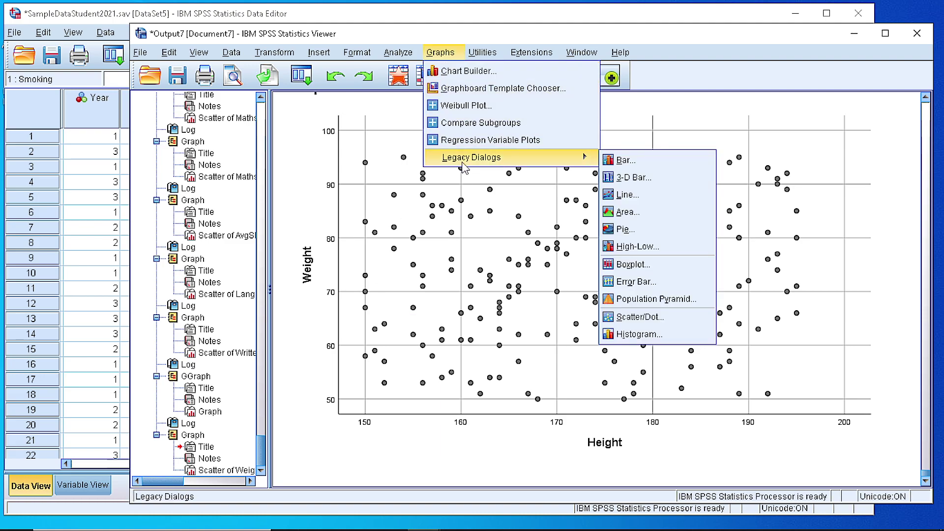
left_click(640, 317)
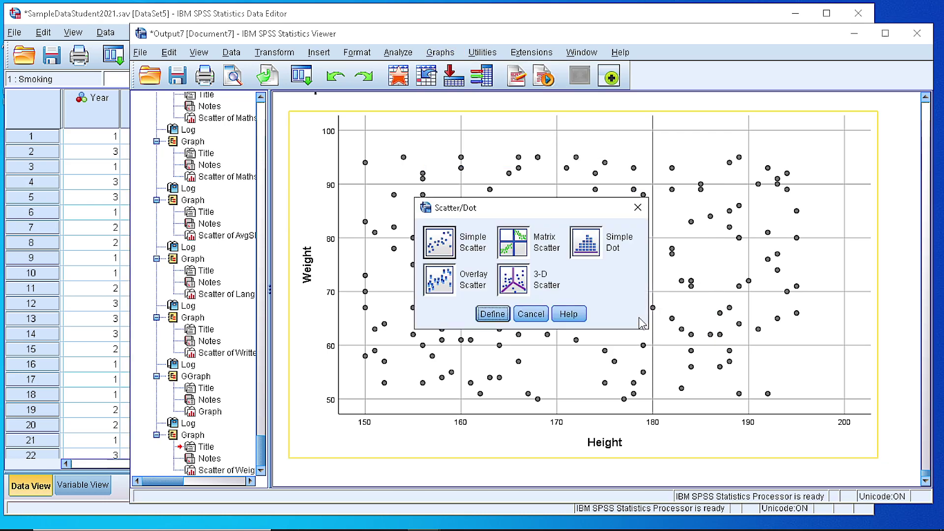
left_click(494, 314)
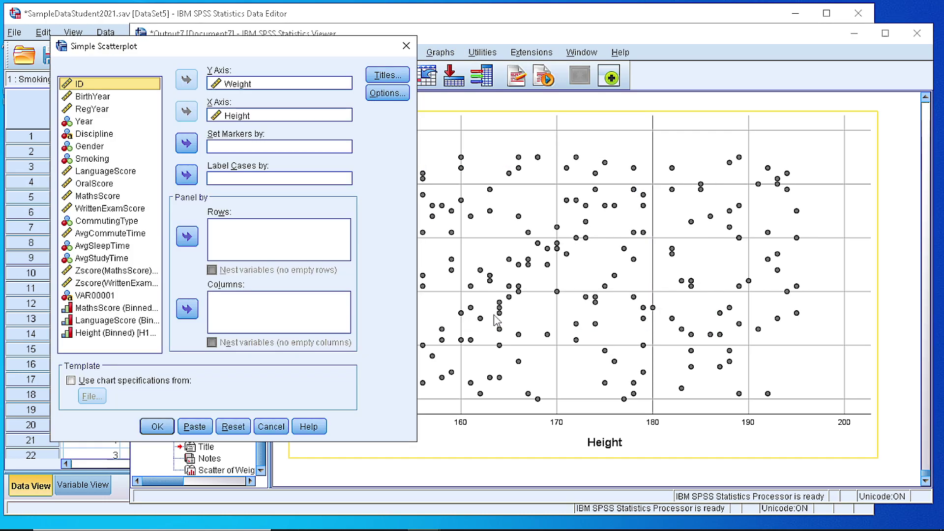
left_click_drag(303, 50, 310, 61)
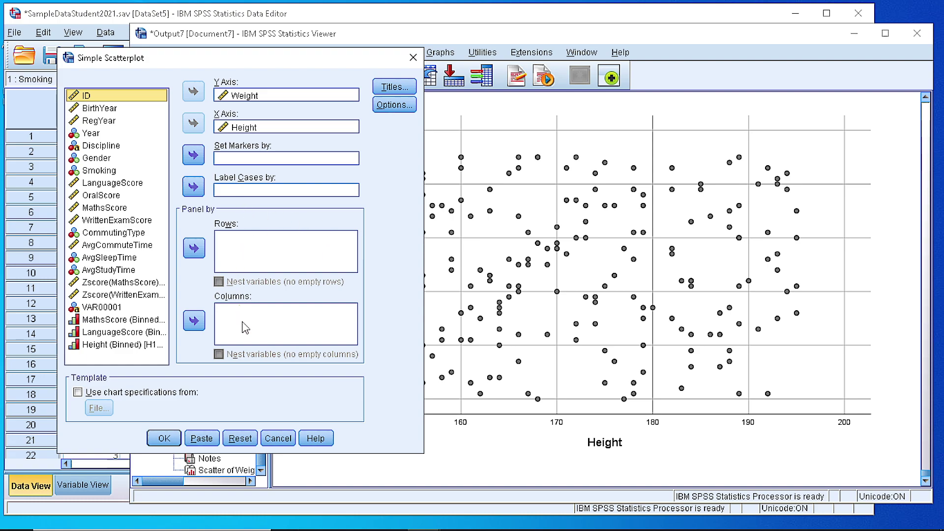
Panel the scatterplot by Gender rows and Smoking columns and run it.
left_click(95, 158)
left_click(195, 248)
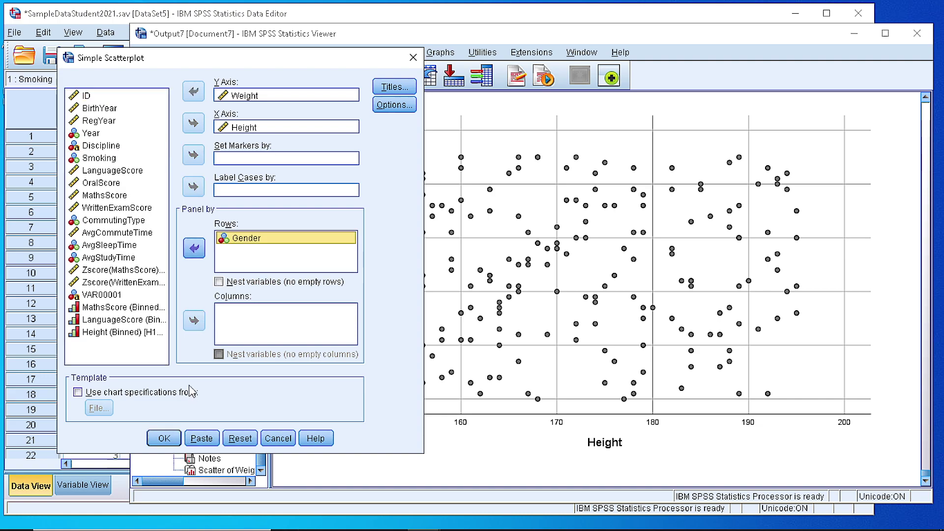
left_click(105, 158)
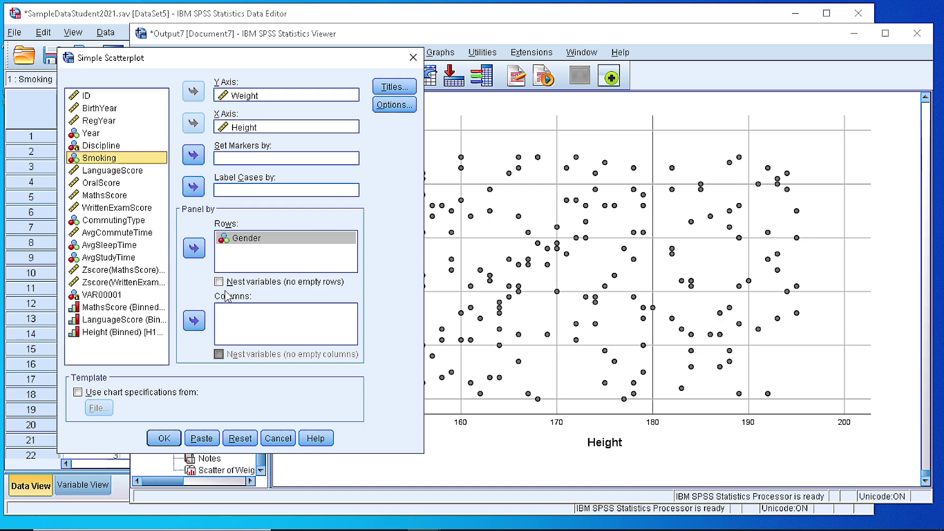
left_click(194, 321)
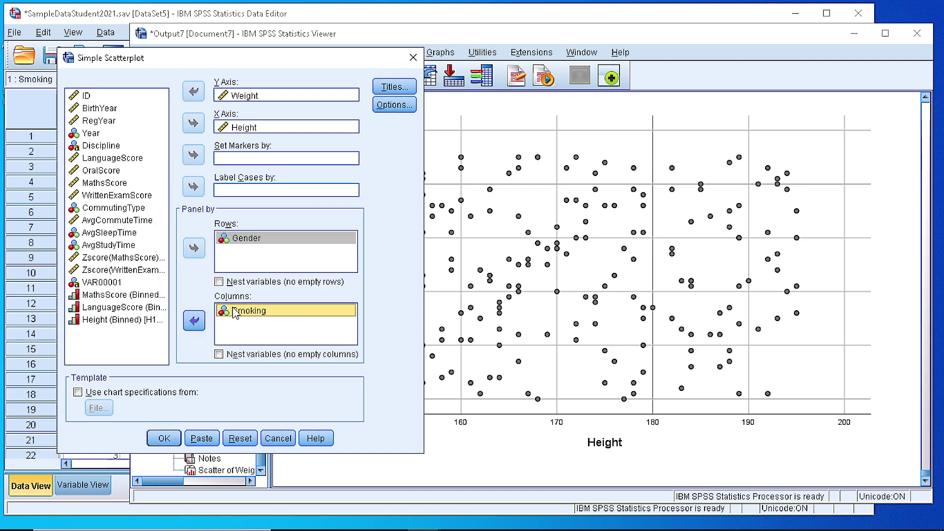
left_click(164, 438)
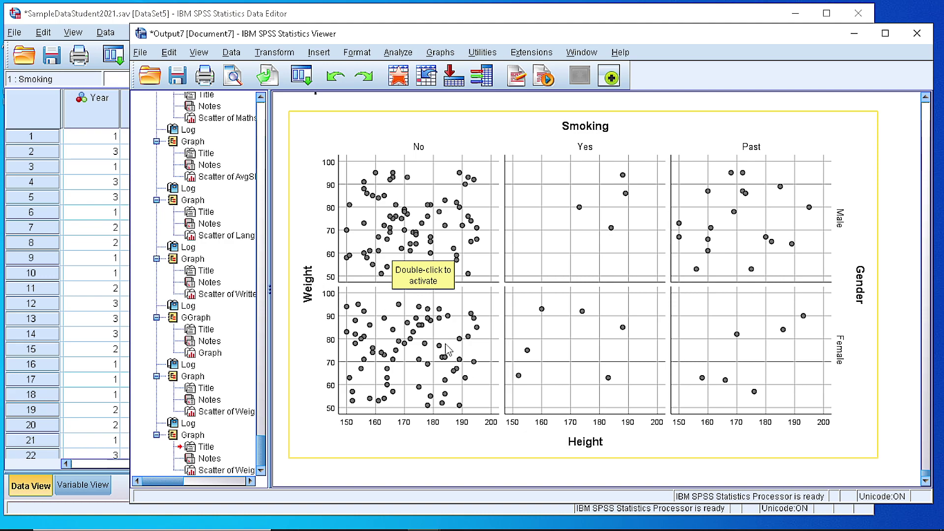
Deselect the paneled Gender-by-Smoking scatterplot in the Viewer to review it.
left_click(368, 471)
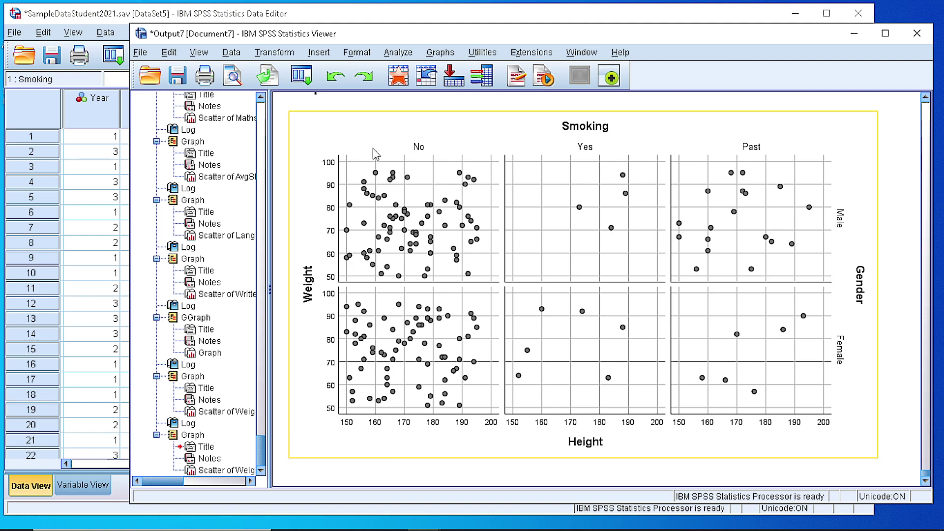
Launch Chart Builder, dismiss the notice, and remove WrittenExamScore and MathsScore from the axes.
left_click(439, 52)
left_click(452, 68)
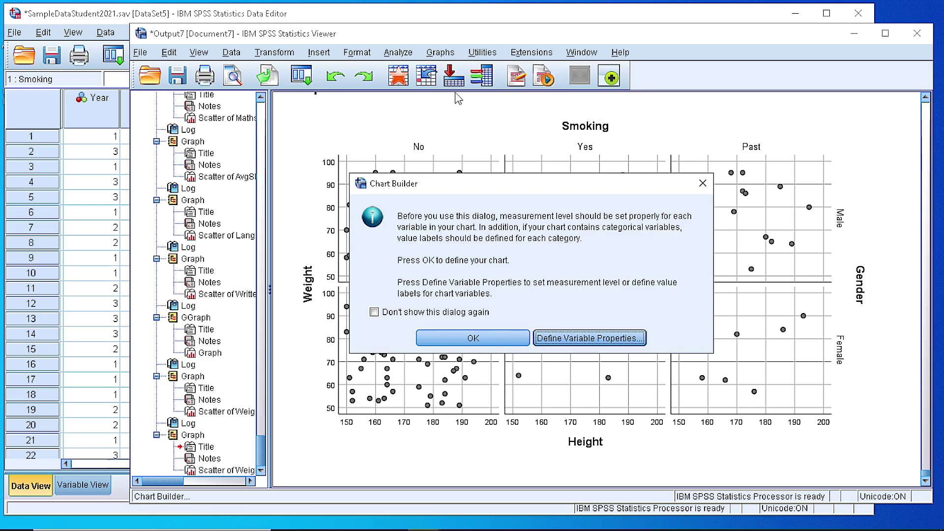
left_click(484, 336)
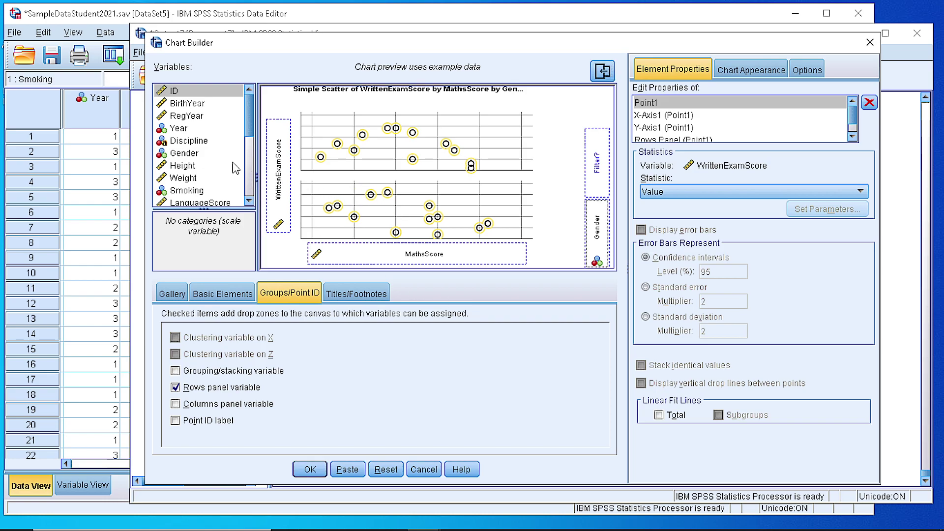
left_click_drag(278, 182, 235, 157)
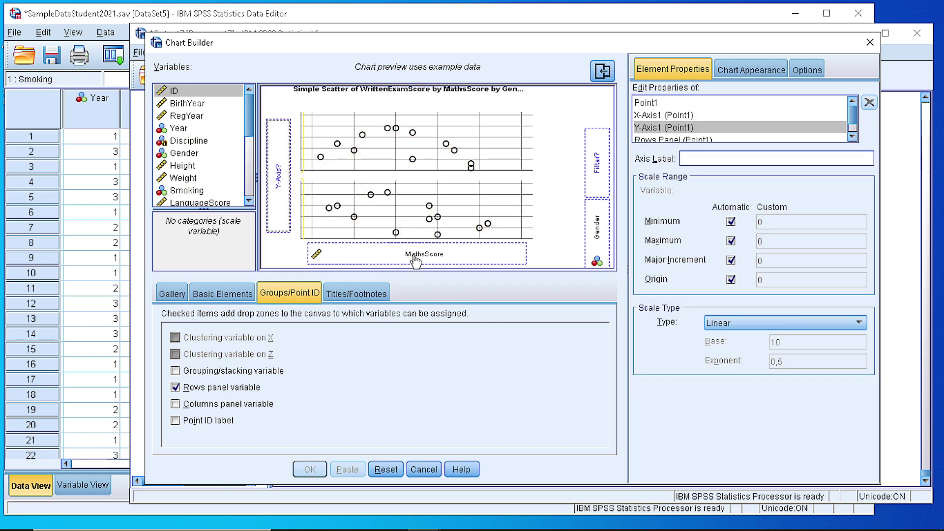
left_click_drag(416, 260, 206, 207)
Place a Simple Scatter template from the Gallery onto the canvas.
left_click(174, 294)
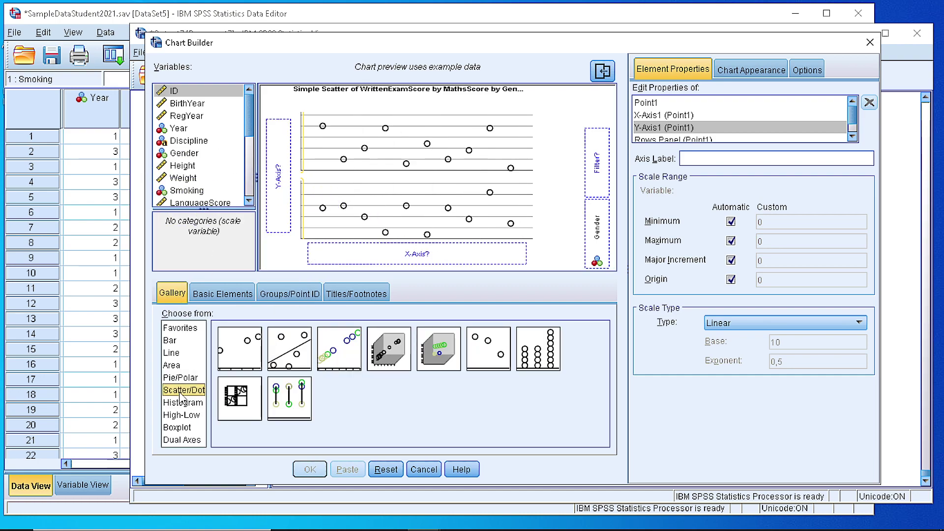
left_click(241, 363)
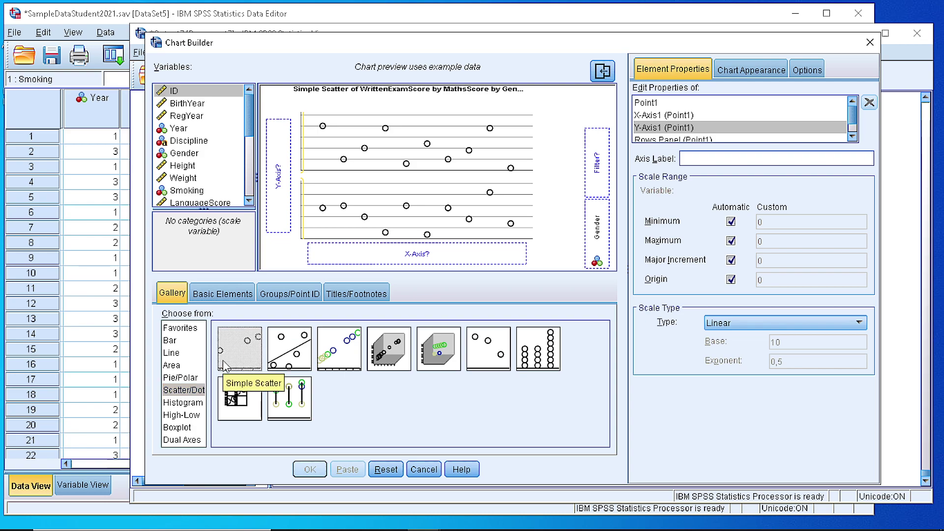
left_click_drag(225, 366, 407, 205)
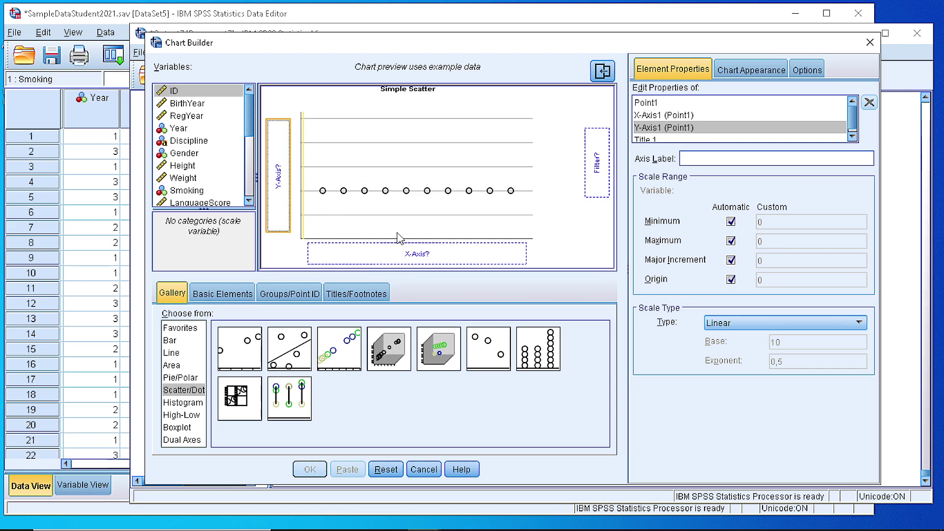
Put Height on the X axis and Weight on the Y axis in Chart Builder.
left_click(420, 260)
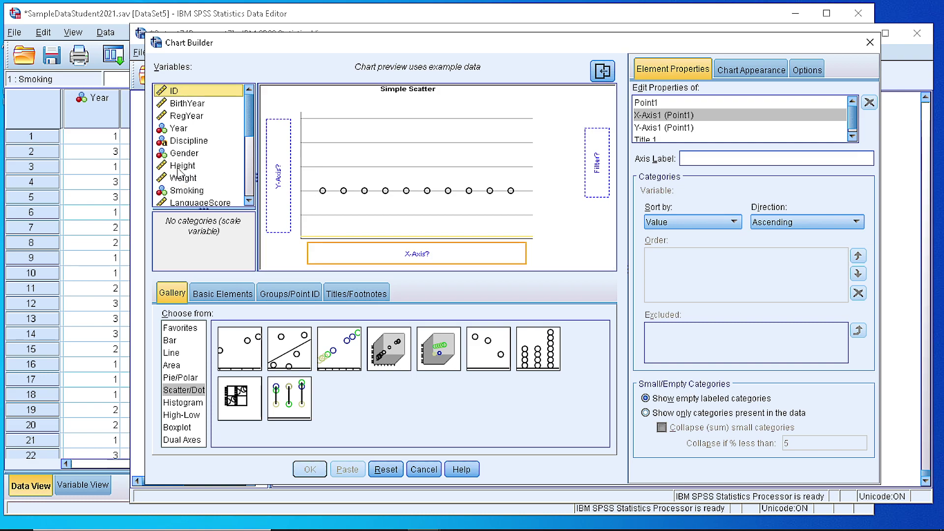
left_click(178, 168)
left_click_drag(176, 170, 409, 254)
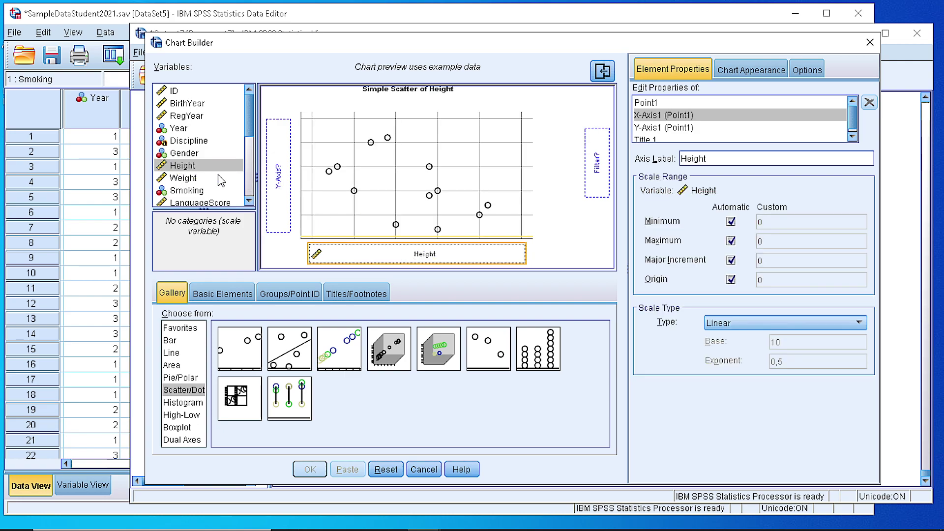
left_click(176, 180)
left_click_drag(176, 183, 278, 183)
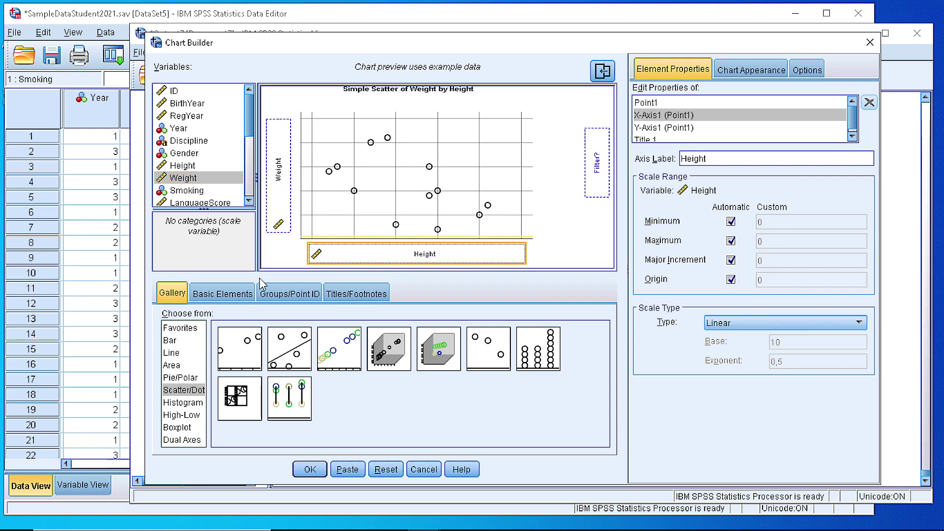
left_click(287, 295)
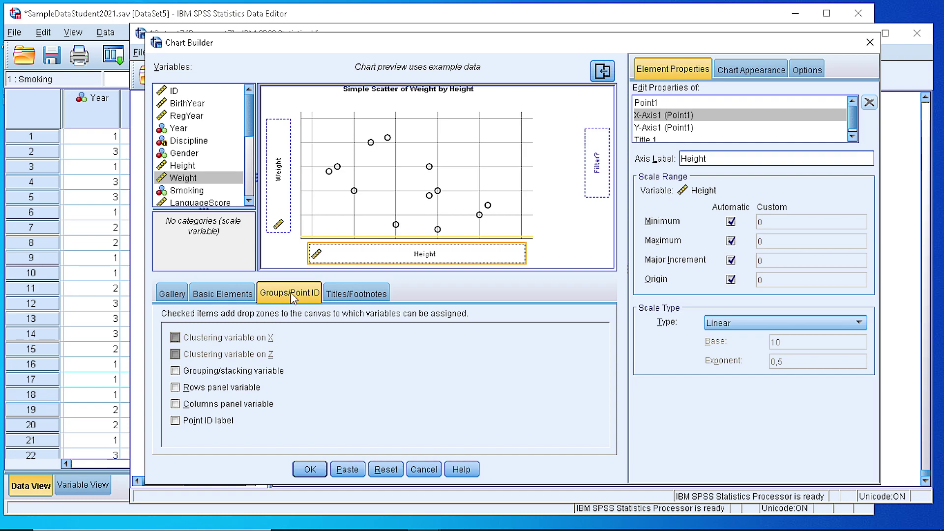
Enable row and column paneling with Gender as rows and Smoking as columns.
left_click(181, 389)
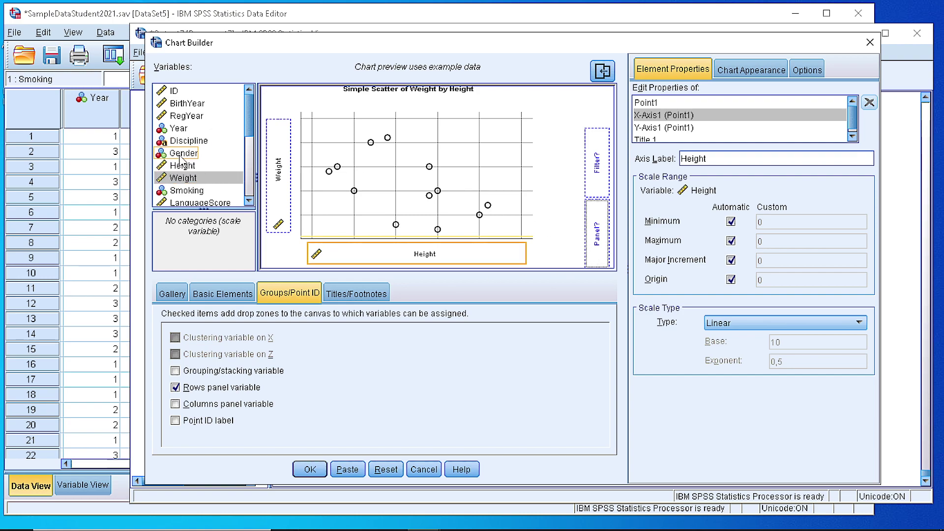
left_click_drag(183, 153, 601, 225)
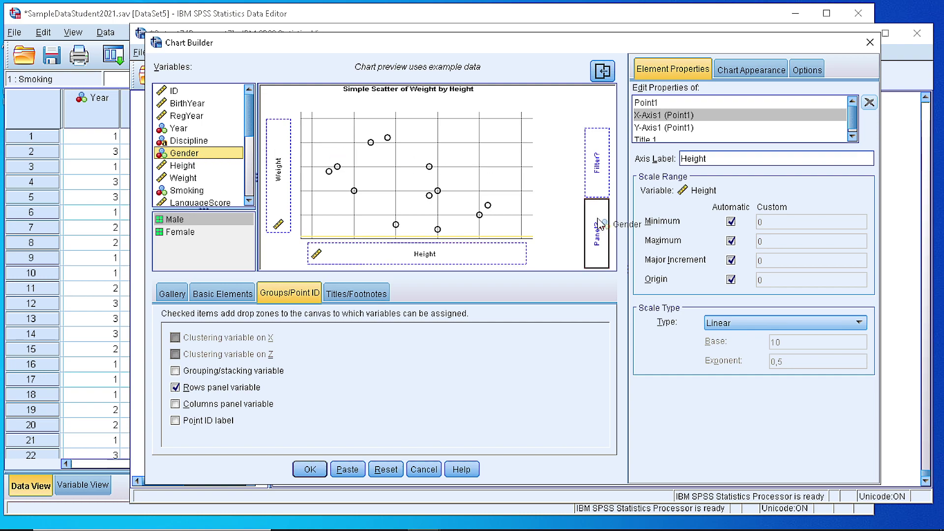
left_click(174, 406)
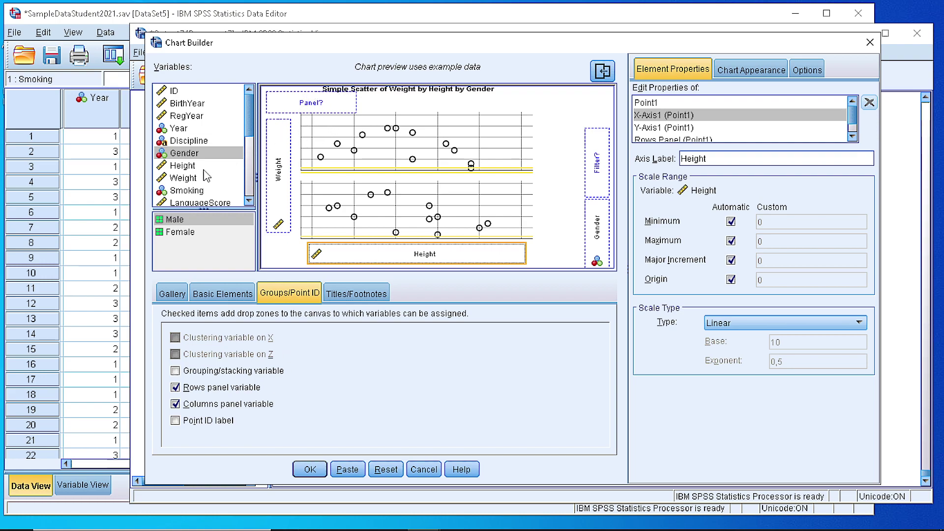
left_click(183, 194)
left_click_drag(182, 197, 311, 102)
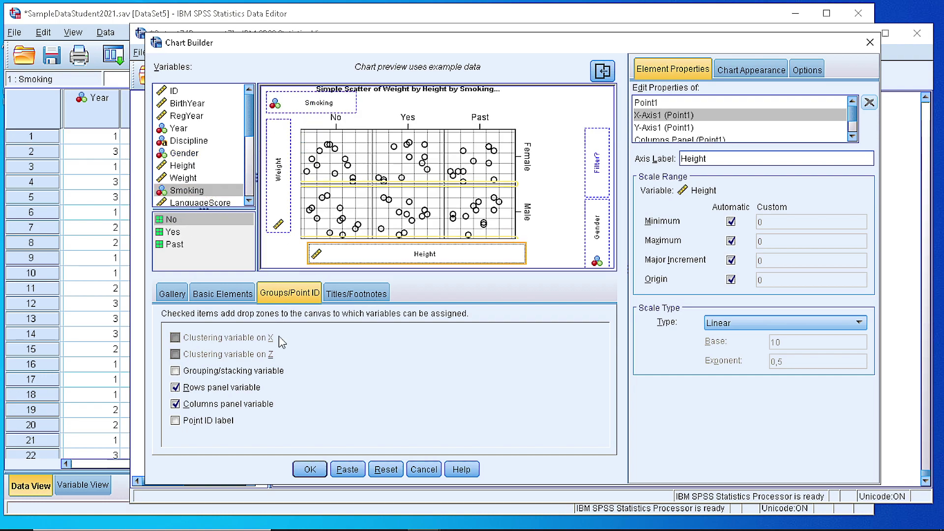
Submit the Chart Builder definition to produce the paneled Weight-by-Height scatter.
left_click(309, 471)
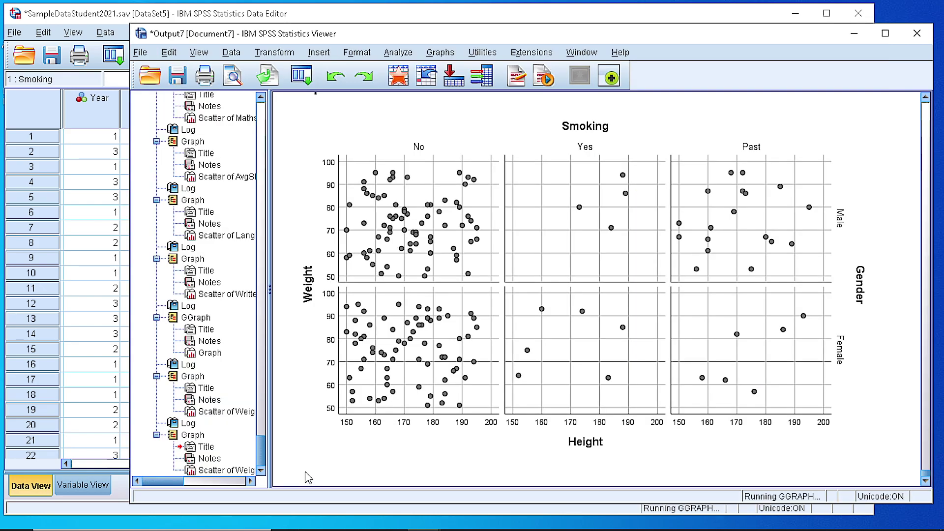